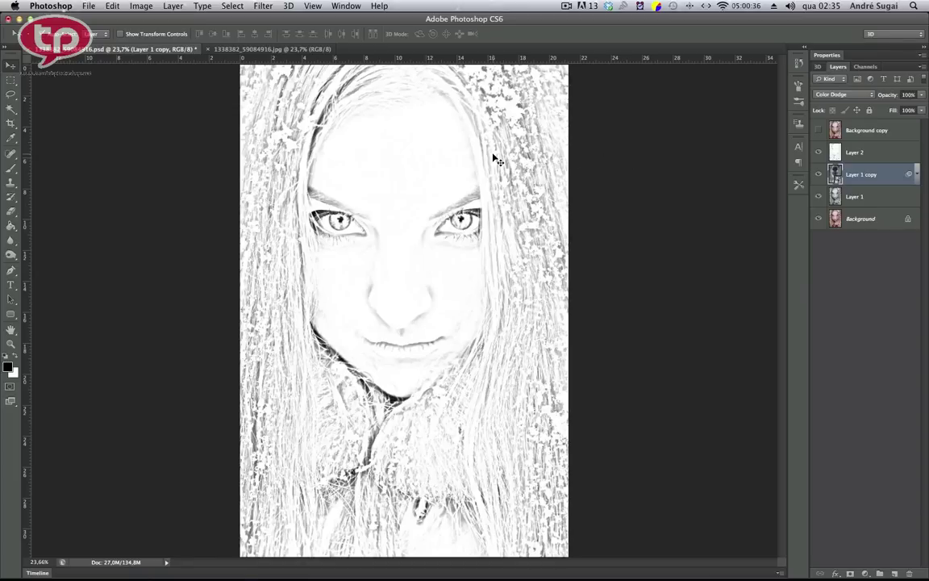
Step: Switch to the original colour JPG portrait, which has only a Background layer
left_click(273, 49)
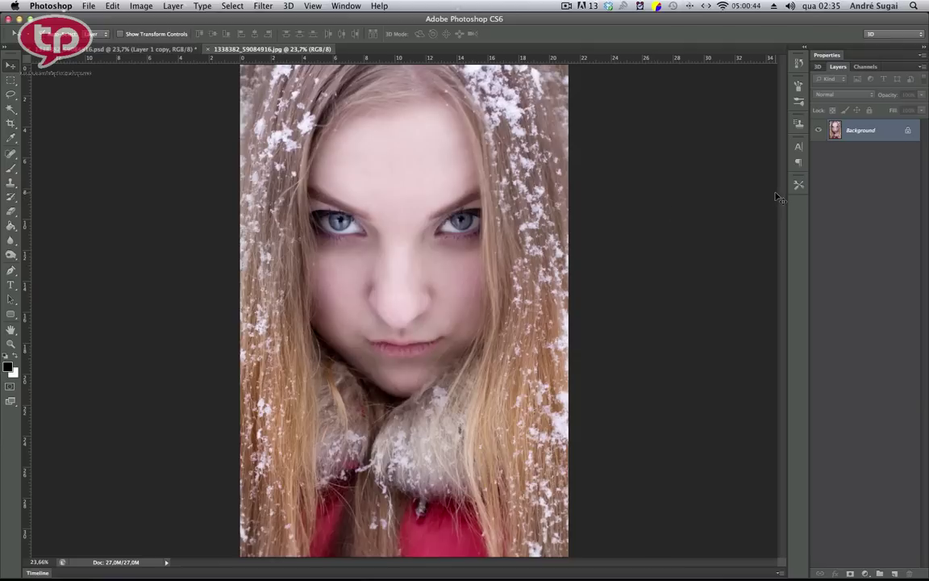
Step: Duplicate Background, desaturate it into grayscale Layer 1, and duplicate that as Layer 1 copy
key("ctrl+j")
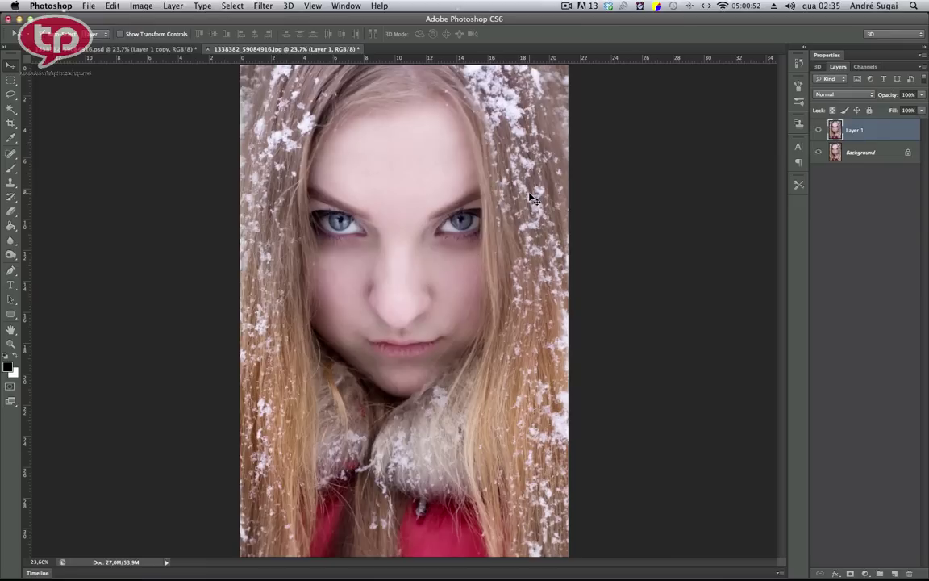
key("ctrl+shift+u")
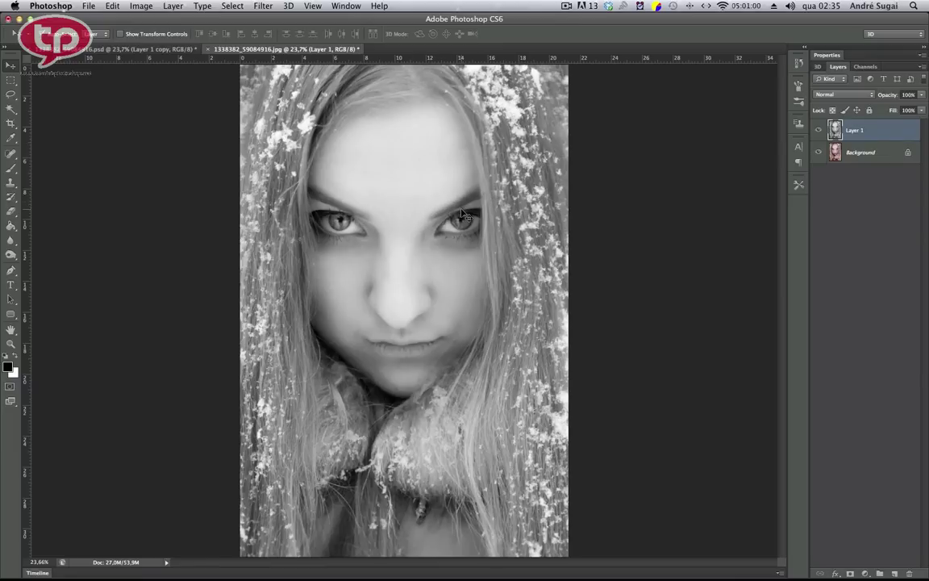
key("ctrl+j")
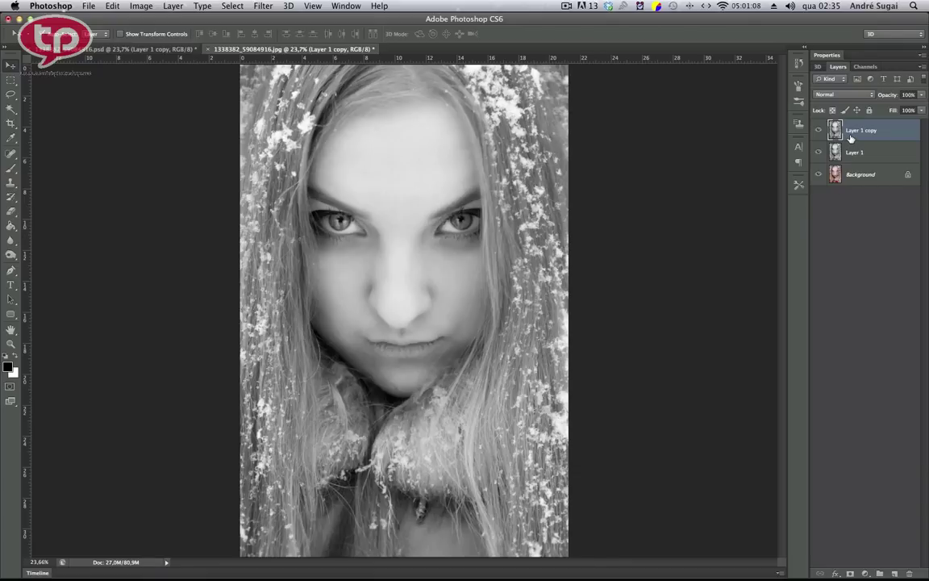
Step: Invert Layer 1 copy into a negative and convert it to a Smart Object
key("ctrl+i")
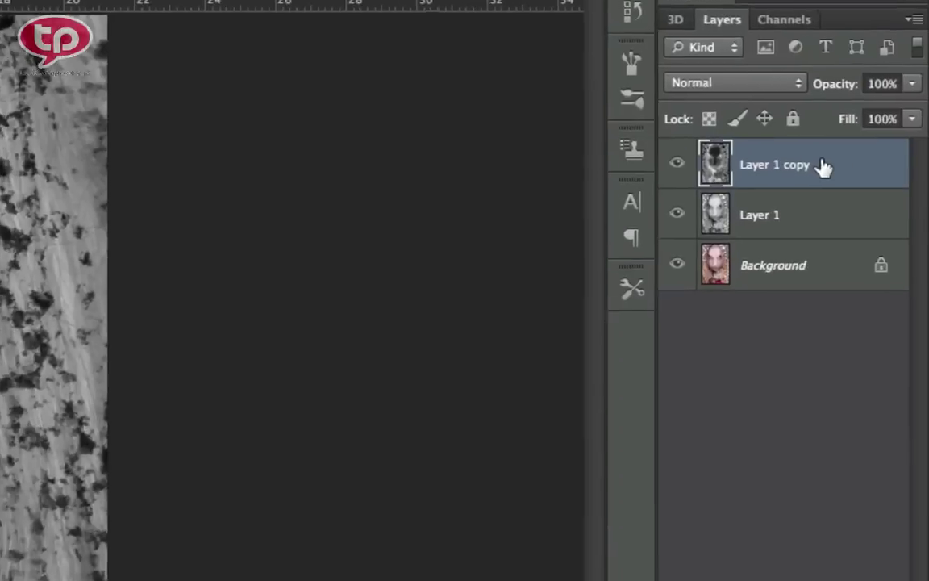
right_click(883, 131)
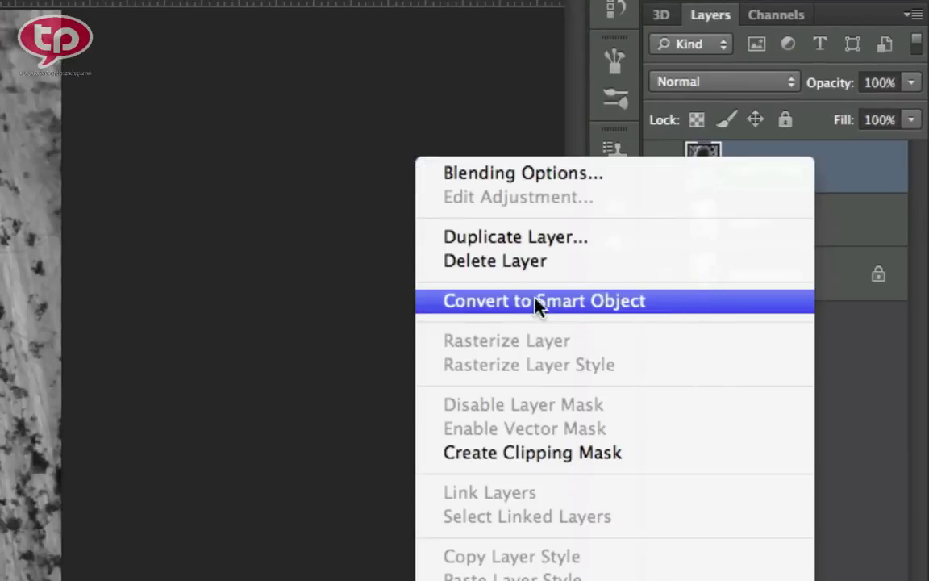
left_click(601, 312)
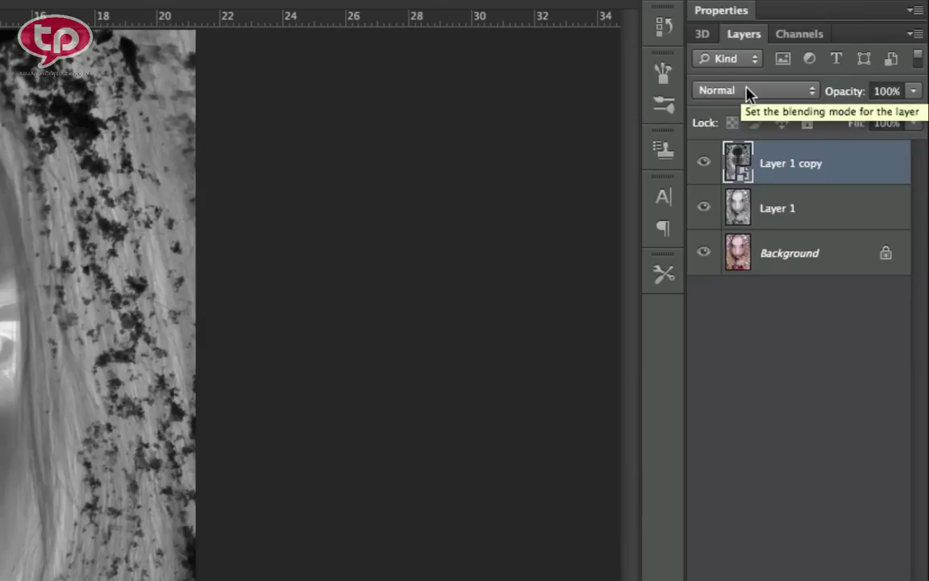
Step: Set Layer 1 copy's blend mode to Color Dodge, turning the canvas nearly white
left_click(839, 95)
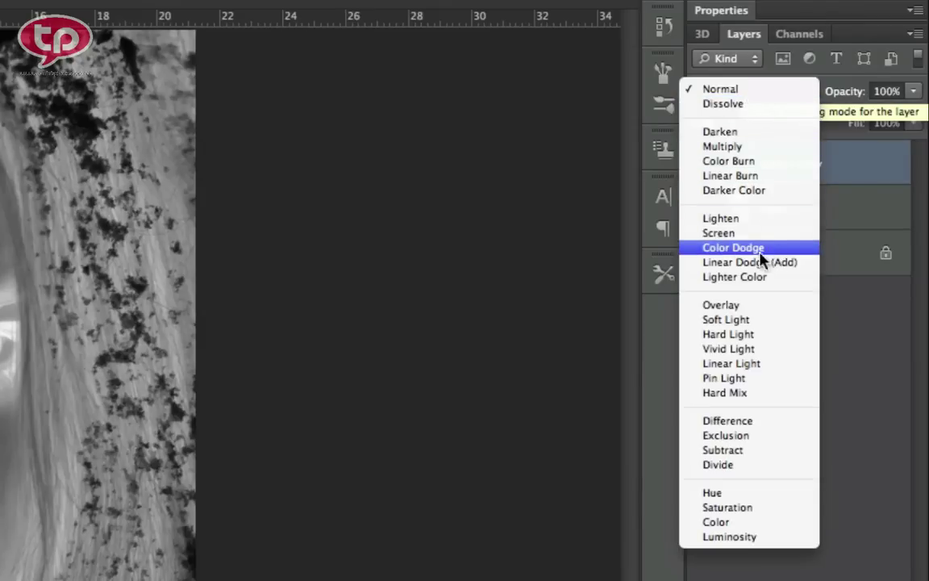
left_click(732, 252)
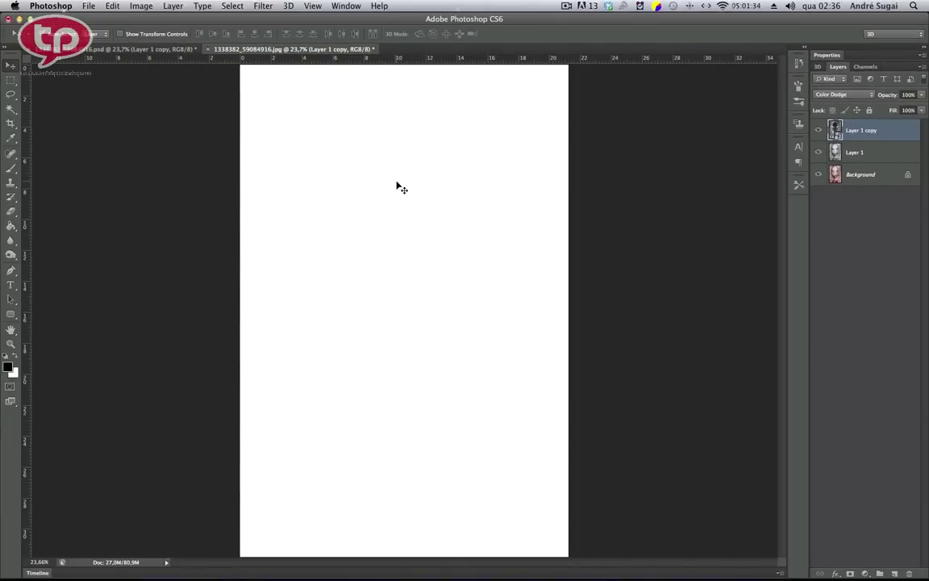
left_click(261, 5)
mouse_move(191, 274)
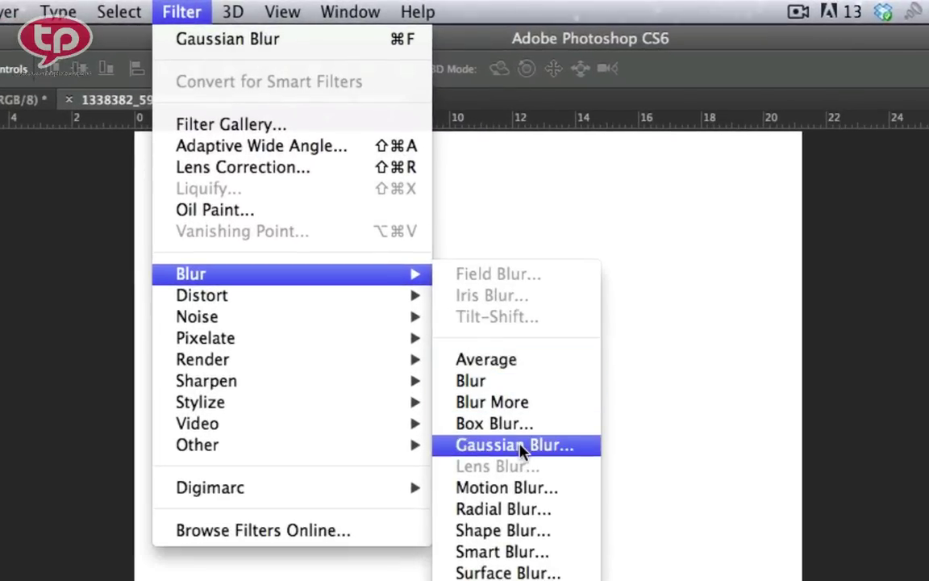
Step: Apply a Gaussian Blur smart filter with radius 14,8 pixels to Layer 1 copy
left_click(436, 239)
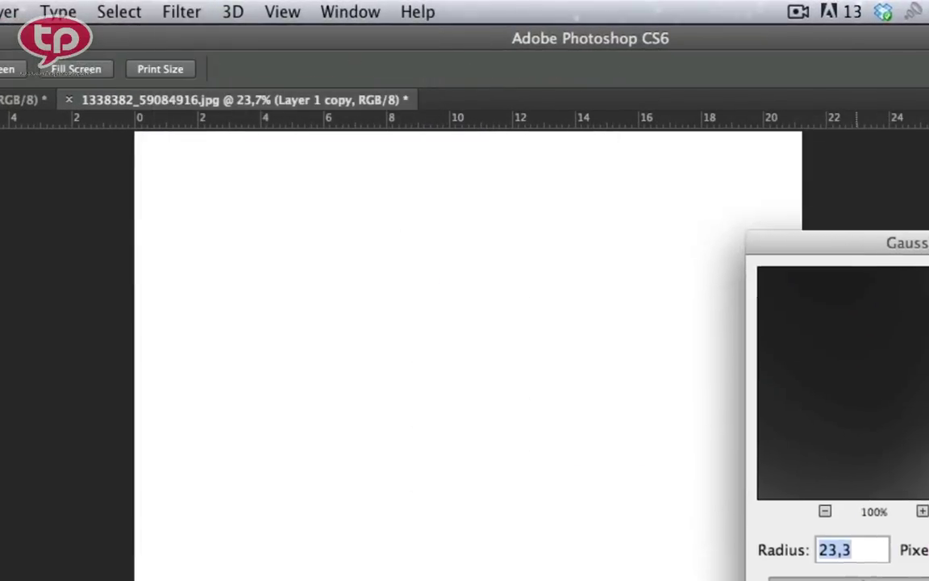
left_click_drag(845, 139, 786, 228)
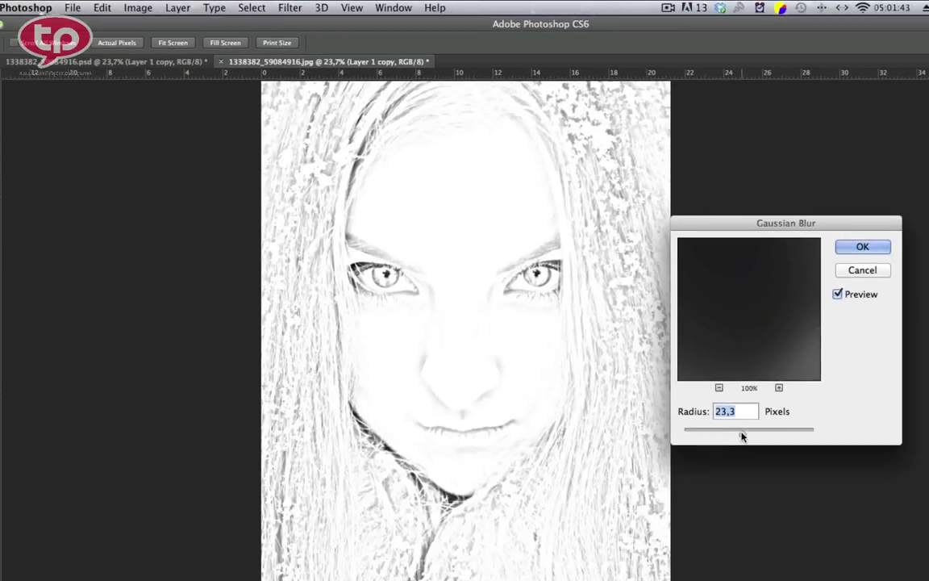
left_click_drag(742, 436, 740, 436)
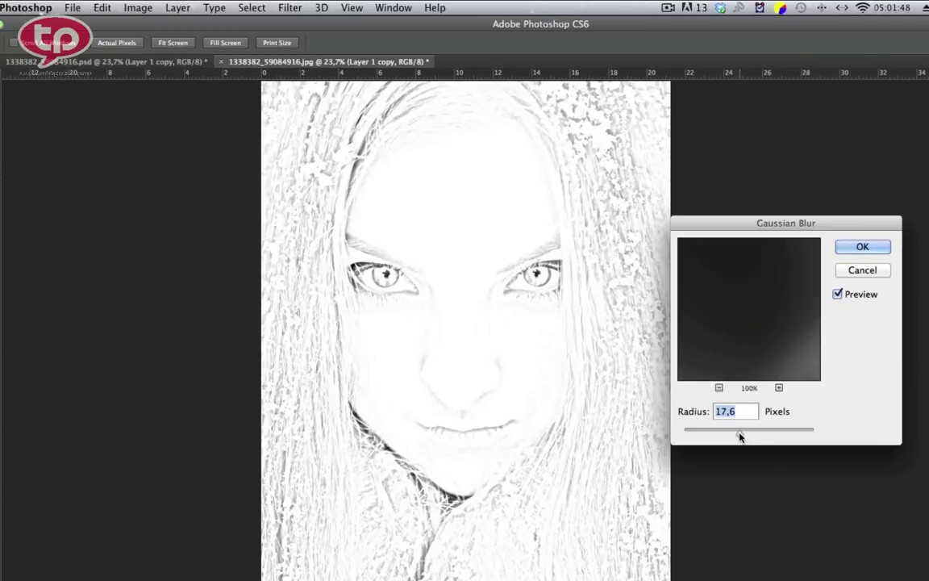
mouse_move(740, 436)
left_mouse_down()
mouse_move(693, 436)
mouse_move(747, 437)
mouse_move(739, 438)
left_mouse_up()
left_click_drag(722, 226, 720, 211)
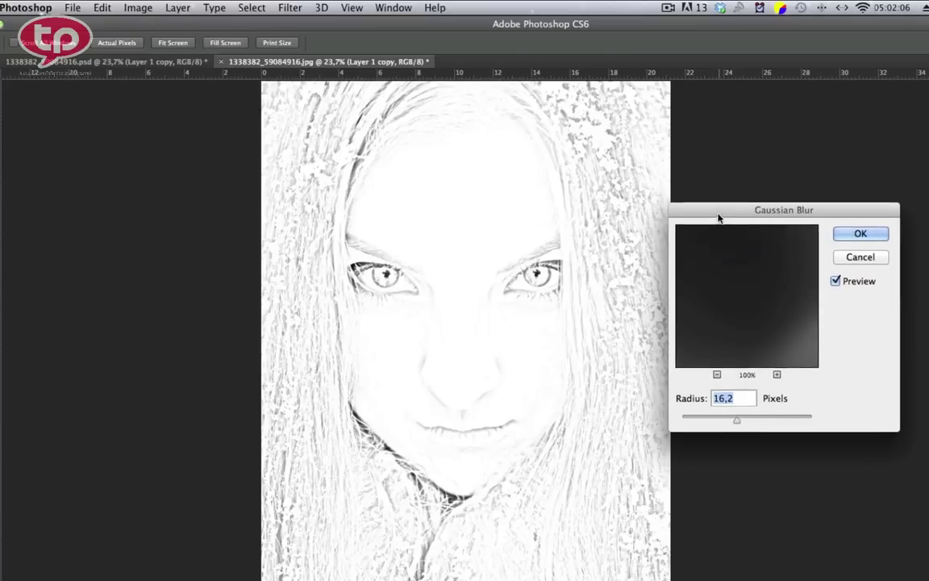
left_click_drag(737, 417, 738, 422)
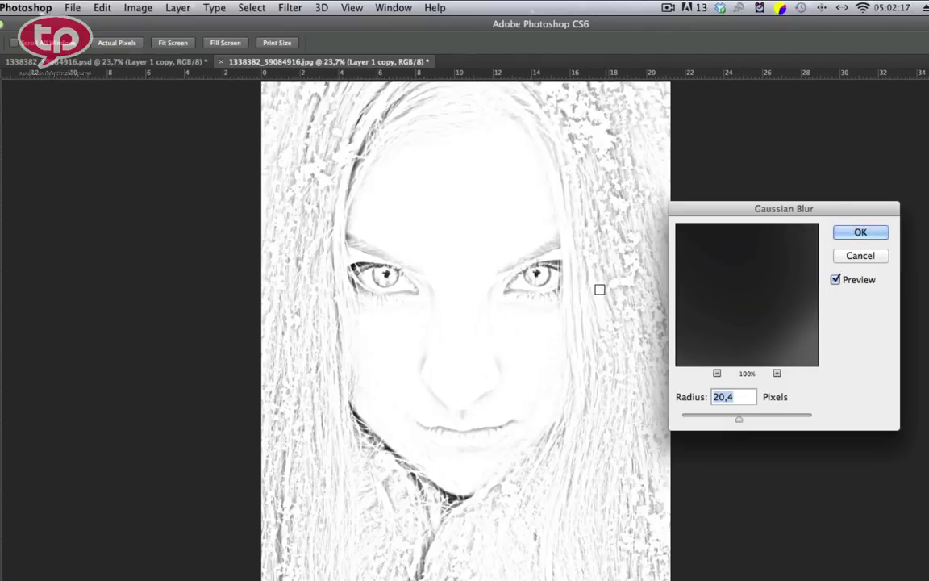
left_click_drag(738, 419, 736, 421)
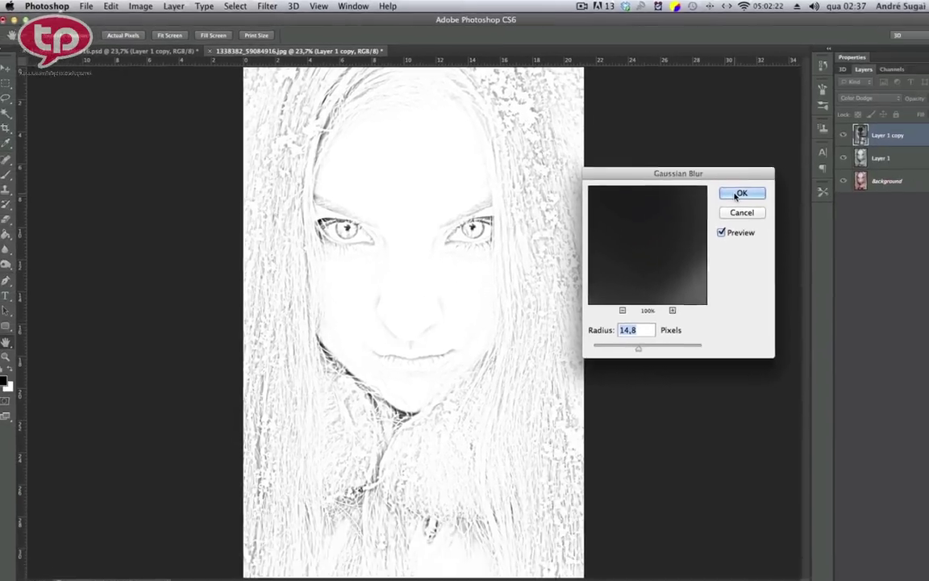
left_click(858, 233)
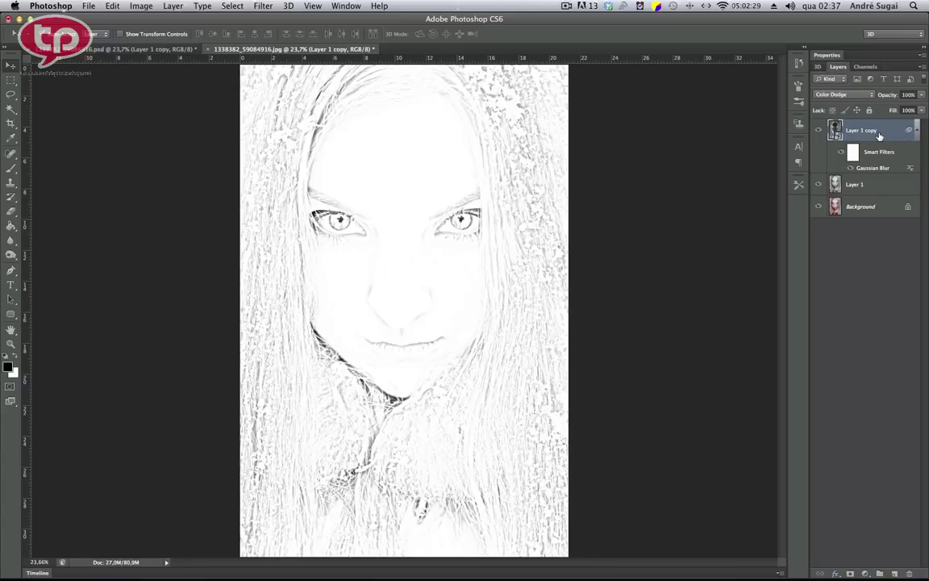
Step: Stamp visible layers into Layer 2, set to Multiply at 69% opacity
key("ctrl+alt+shift+e")
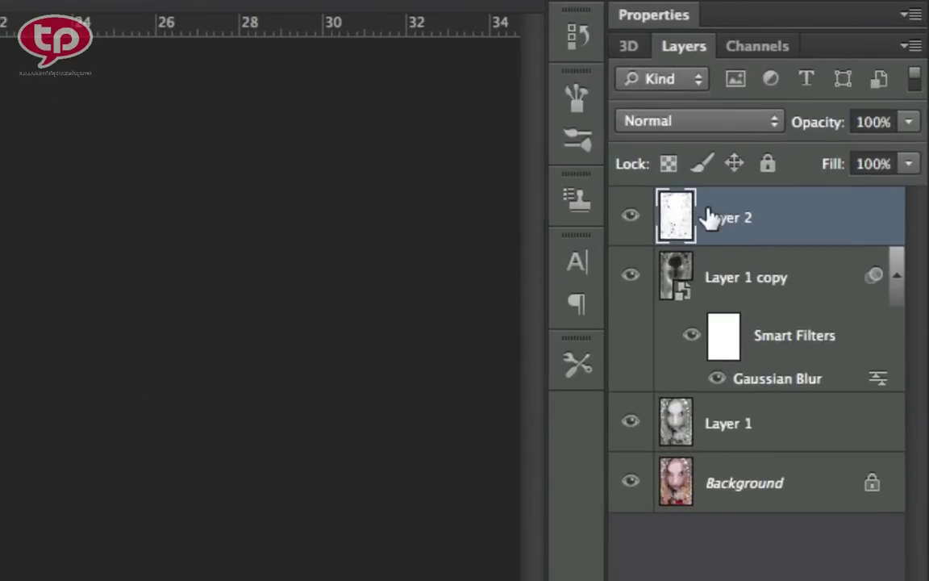
left_click(714, 121)
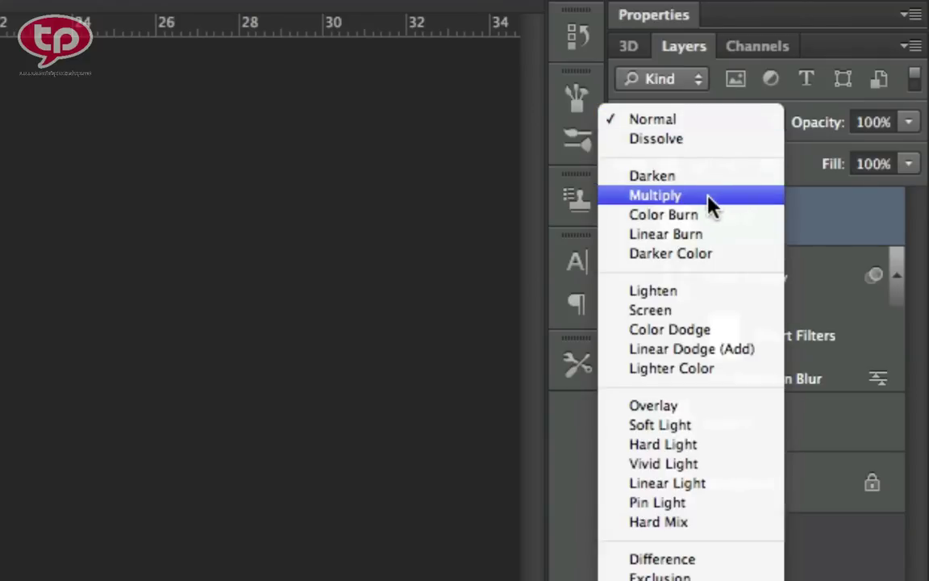
left_click(708, 196)
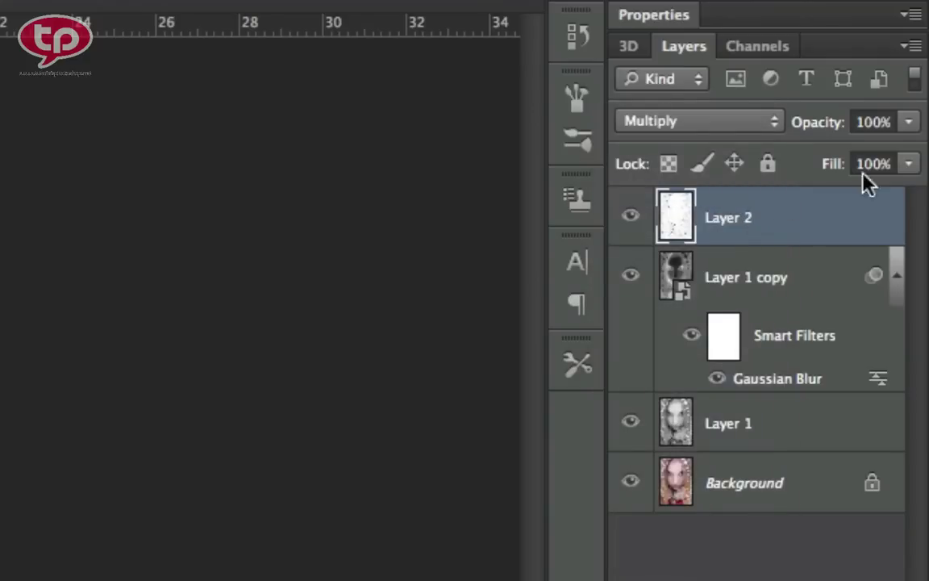
left_click(909, 124)
left_click_drag(911, 158, 891, 159)
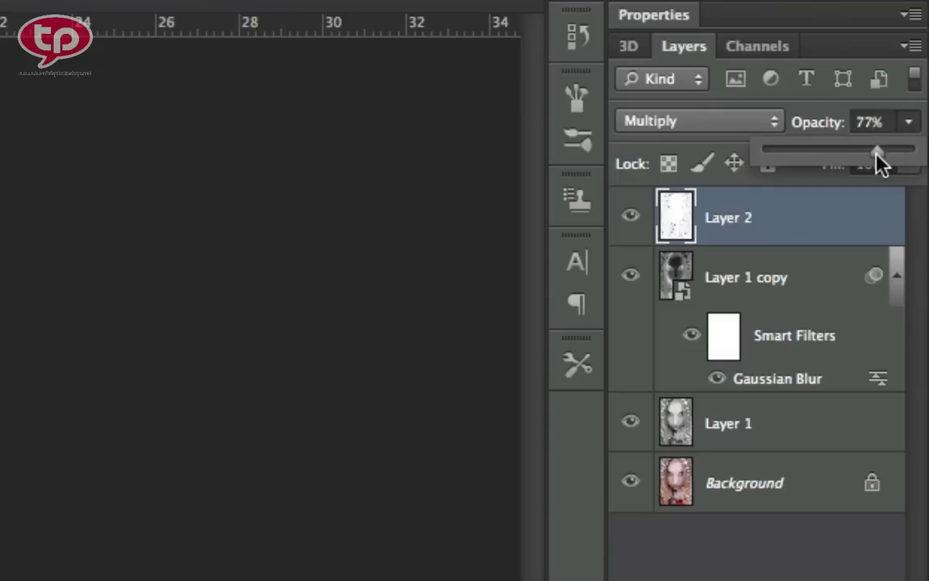
left_click_drag(879, 160, 866, 160)
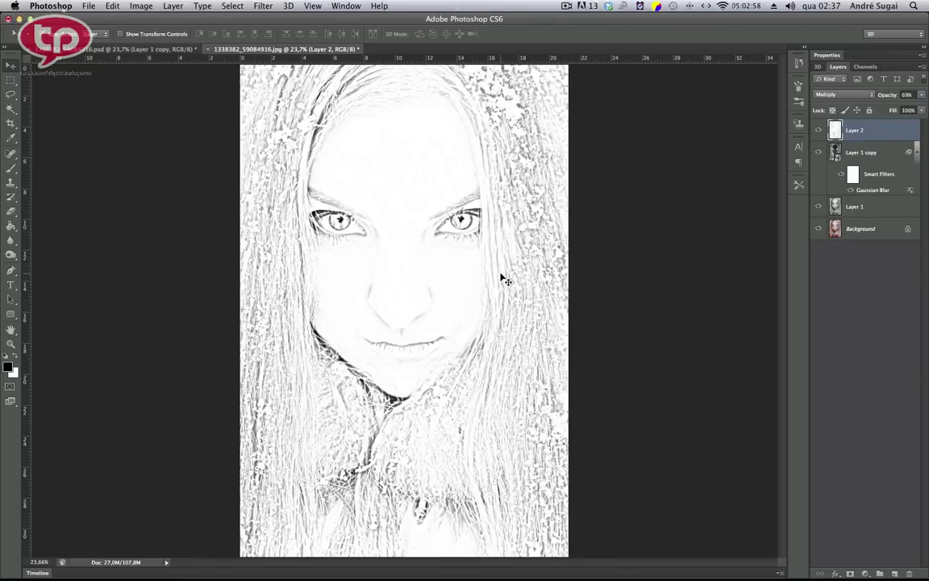
Step: Duplicate the colour Background layer and move the copy to the top of the stack
left_click(858, 229)
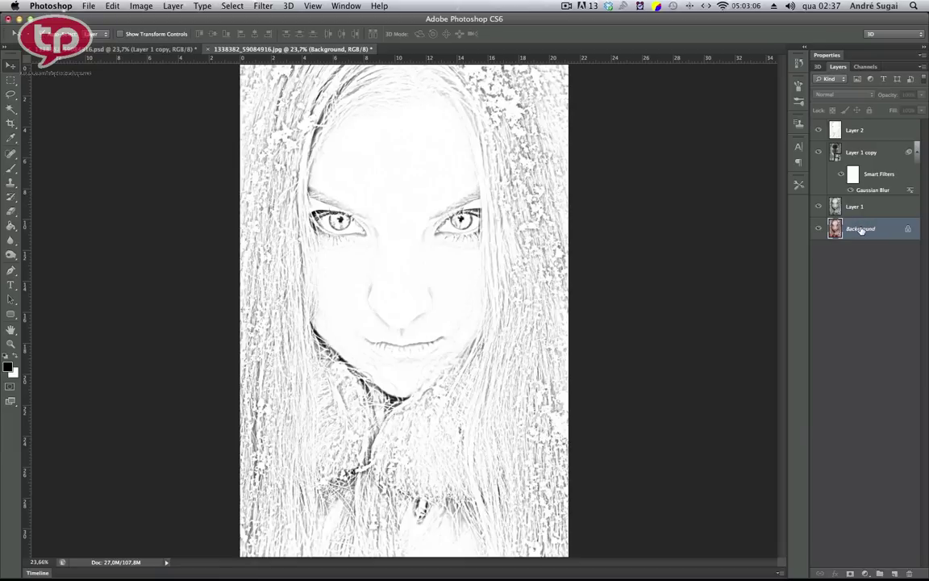
key("ctrl+j")
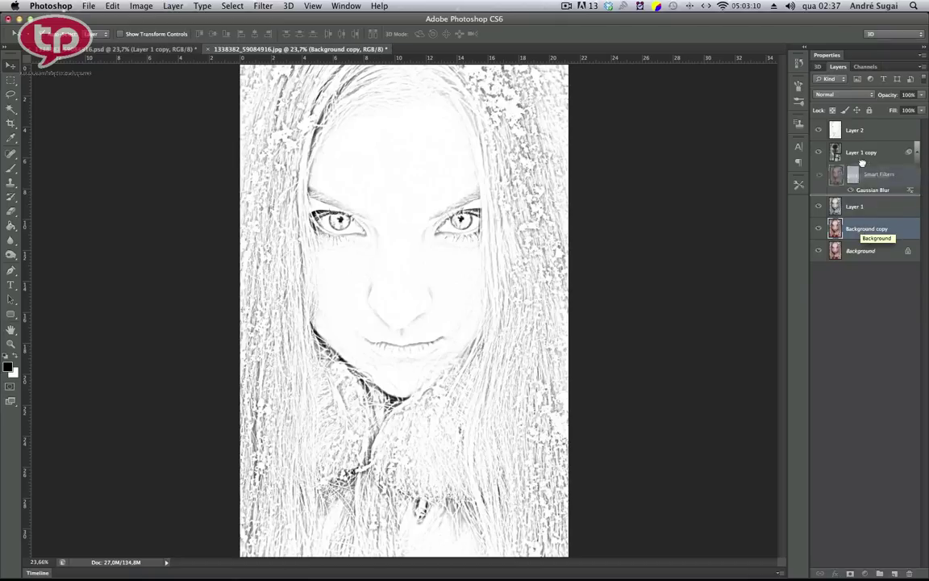
left_click_drag(862, 230, 856, 127)
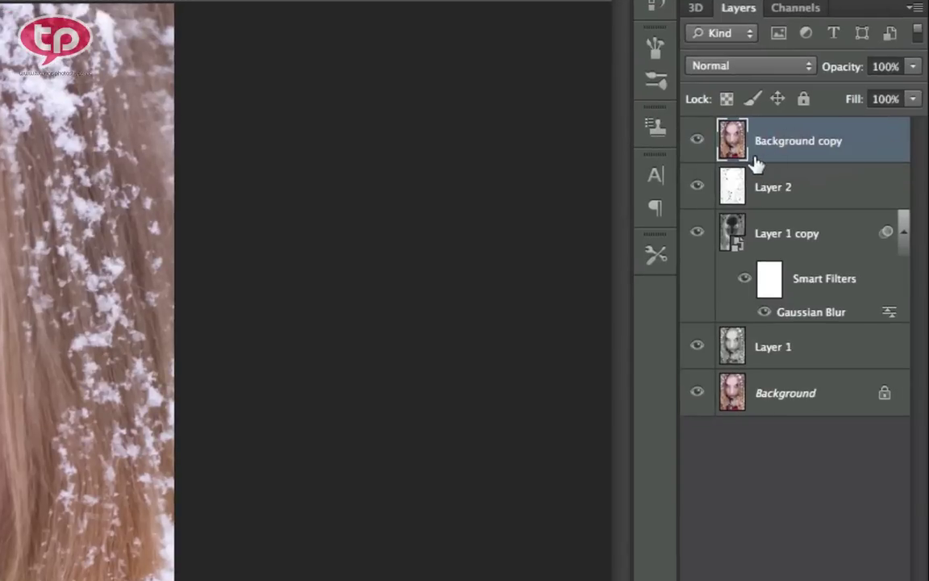
Step: Set Background copy to Color blend mode at 70% opacity
left_click(762, 71)
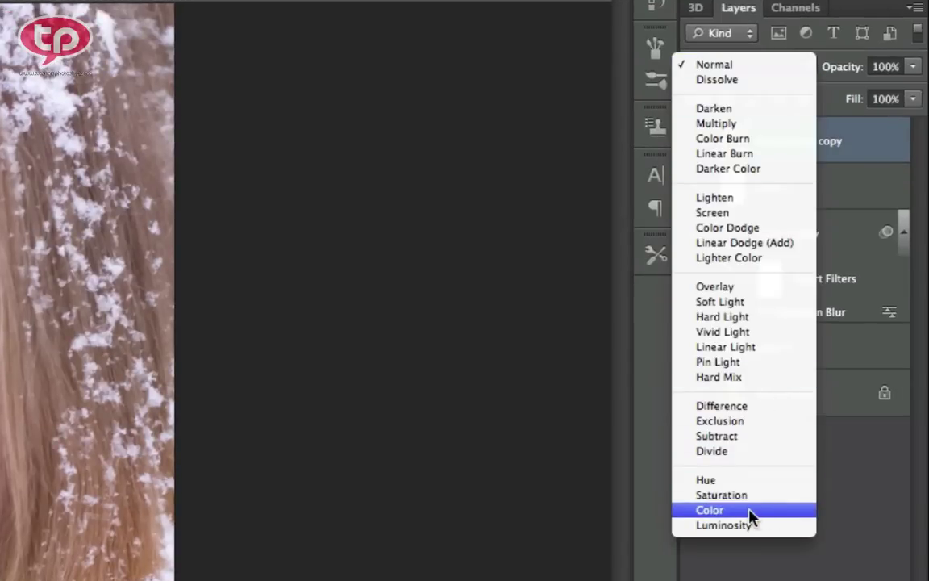
left_click(773, 516)
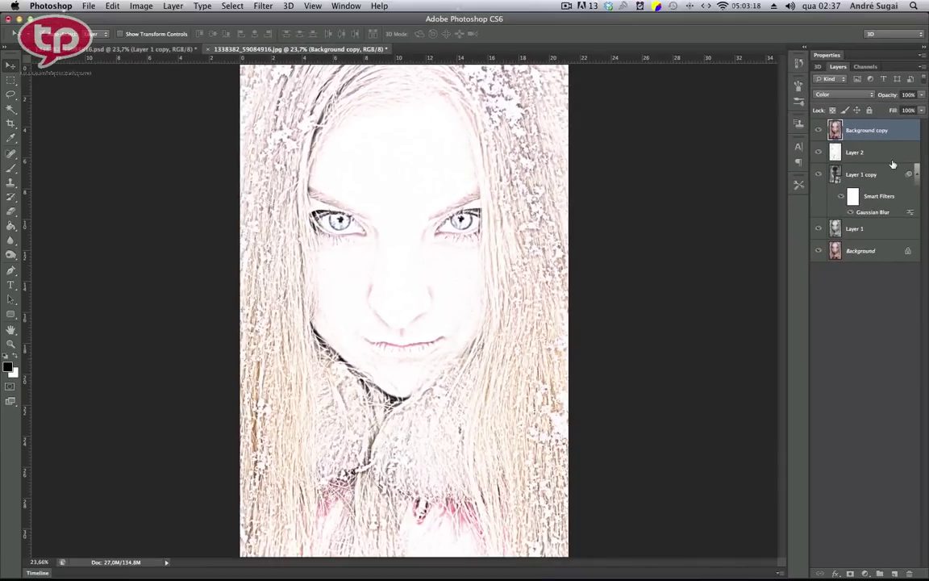
left_click(921, 95)
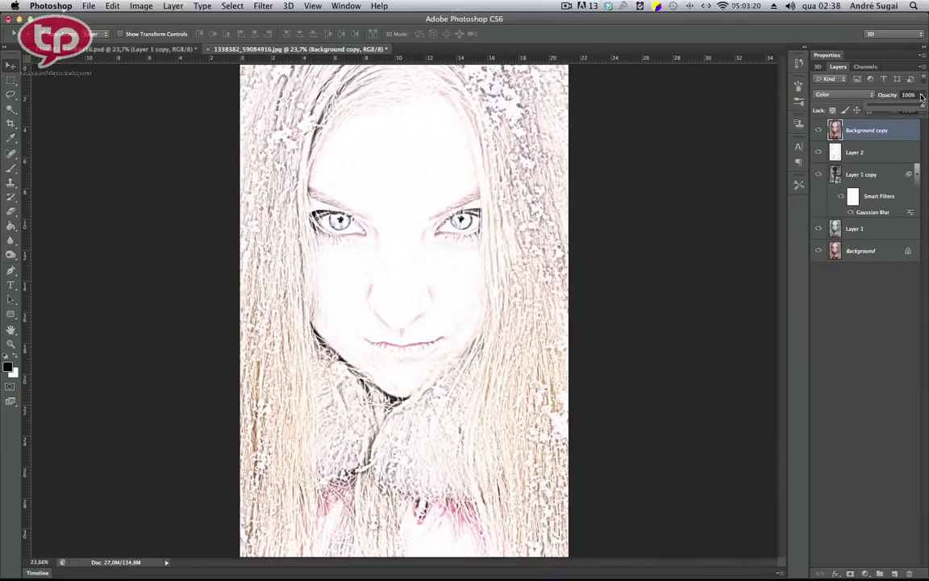
left_click_drag(917, 105, 907, 109)
left_click_drag(908, 109, 902, 108)
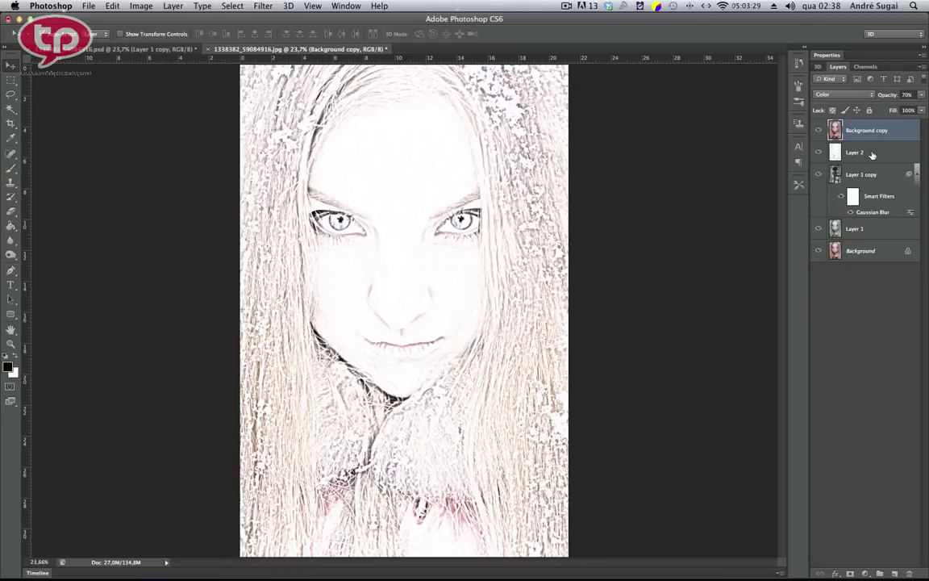
Step: Toggle Background copy's visibility off, on, and off again, leaving the tint hidden
left_click(821, 130)
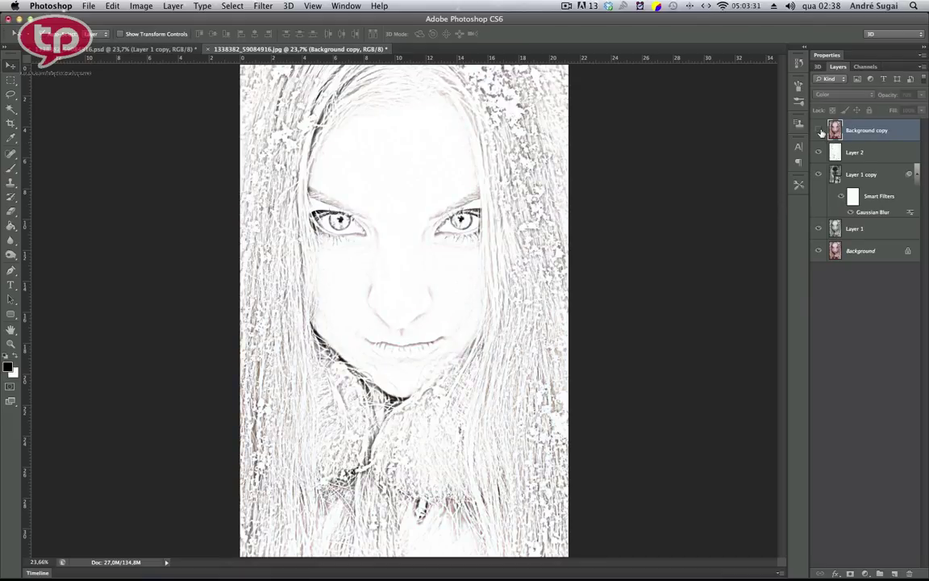
left_click(820, 130)
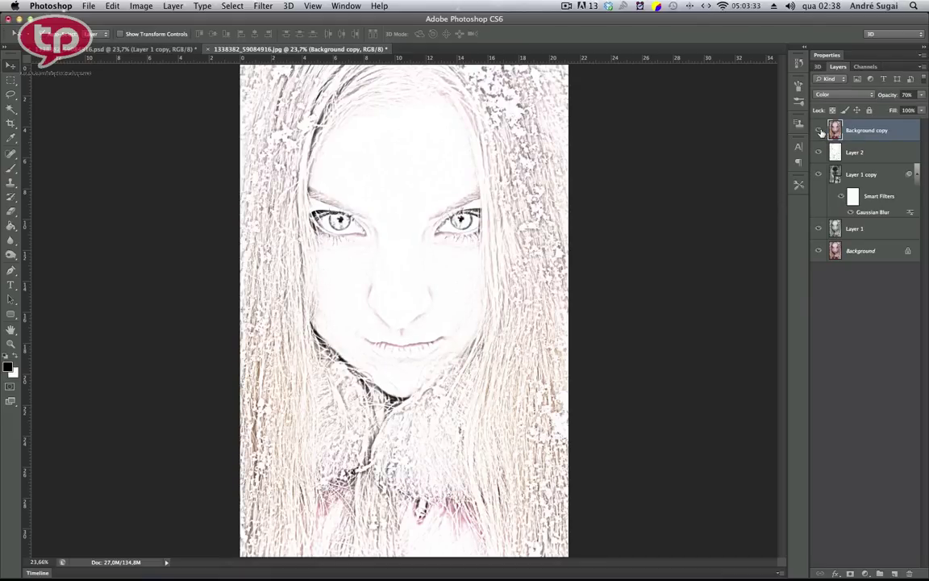
left_click(820, 131)
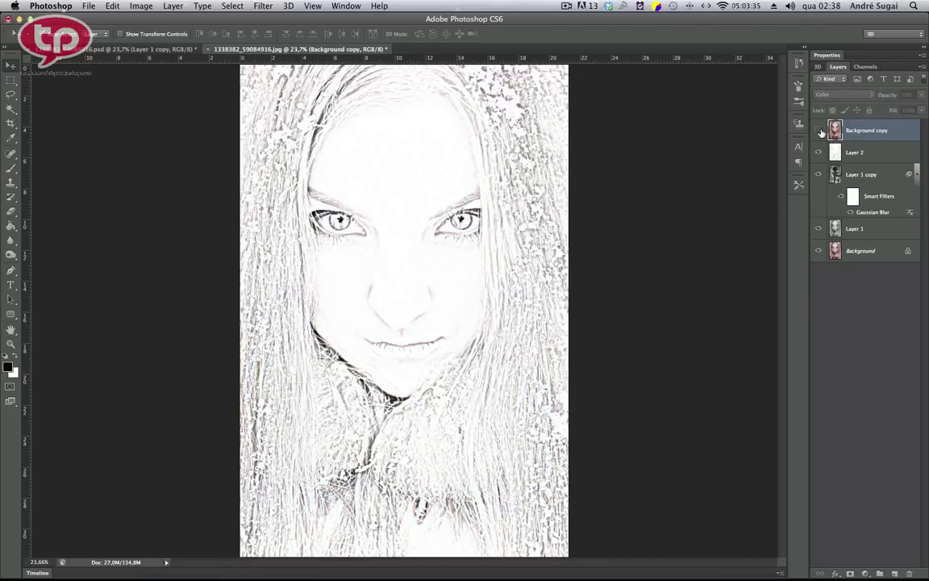